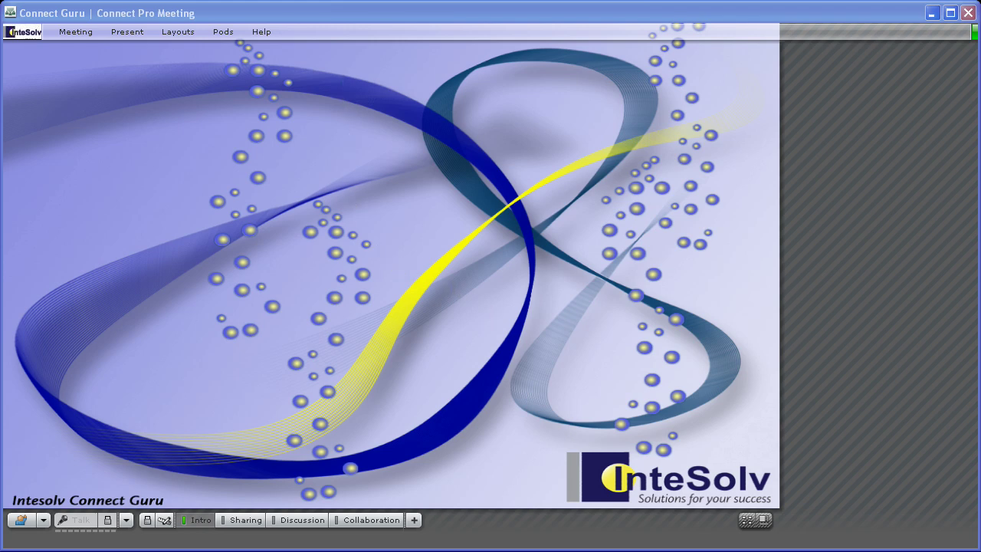
# Switch the meeting to the Sharing layout and start broadcasting the webcam in the Camera and Voice pod
pyautogui.click(328, 15)
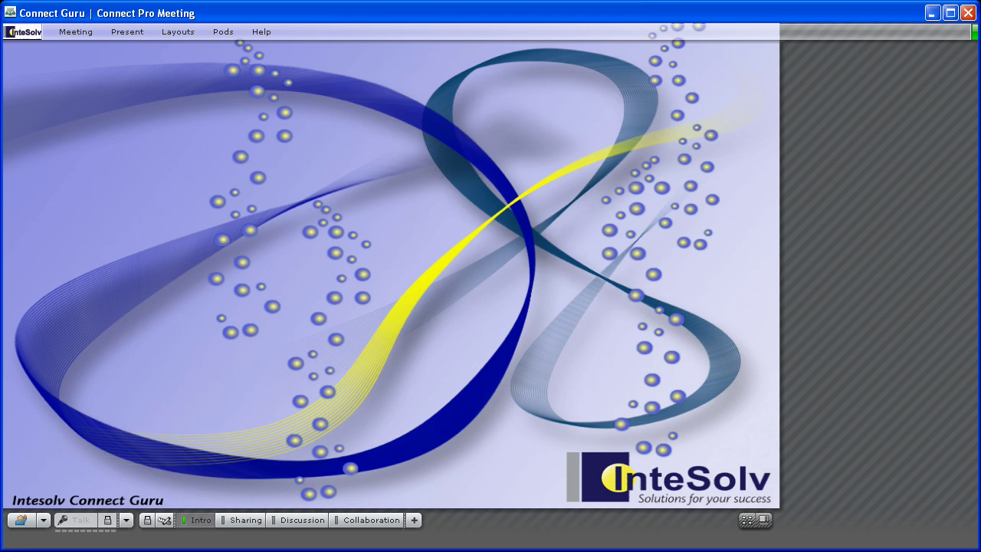
pyautogui.click(244, 520)
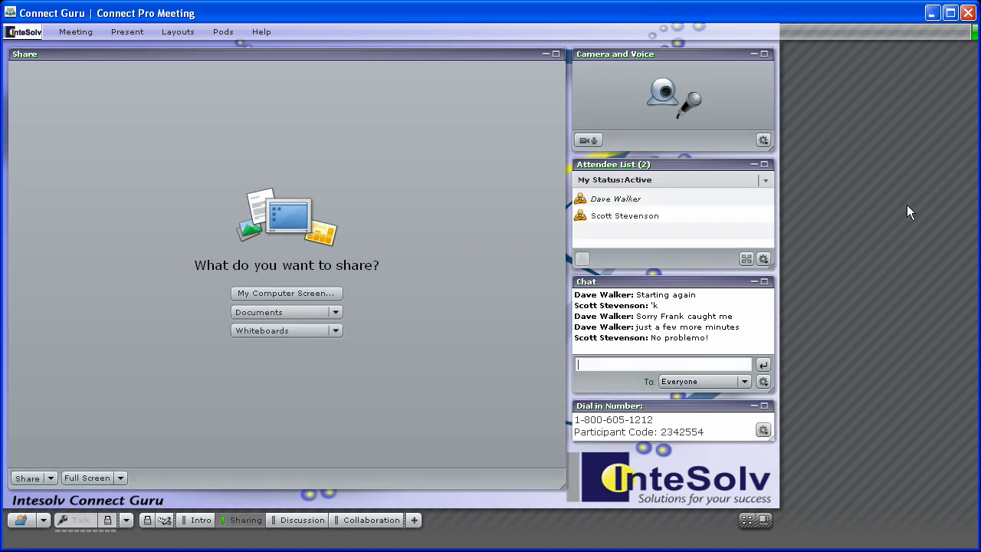
pyautogui.click(590, 140)
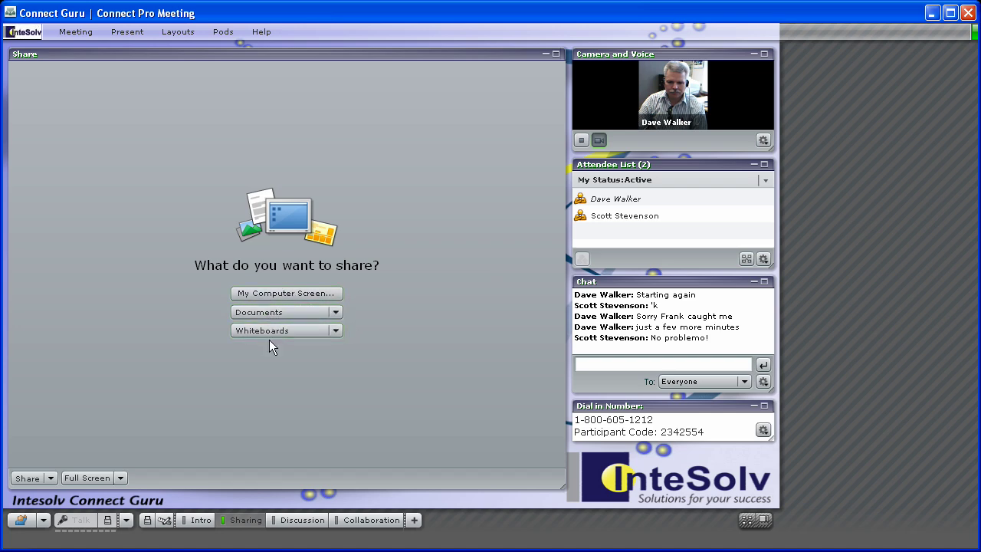
pyautogui.click(278, 294)
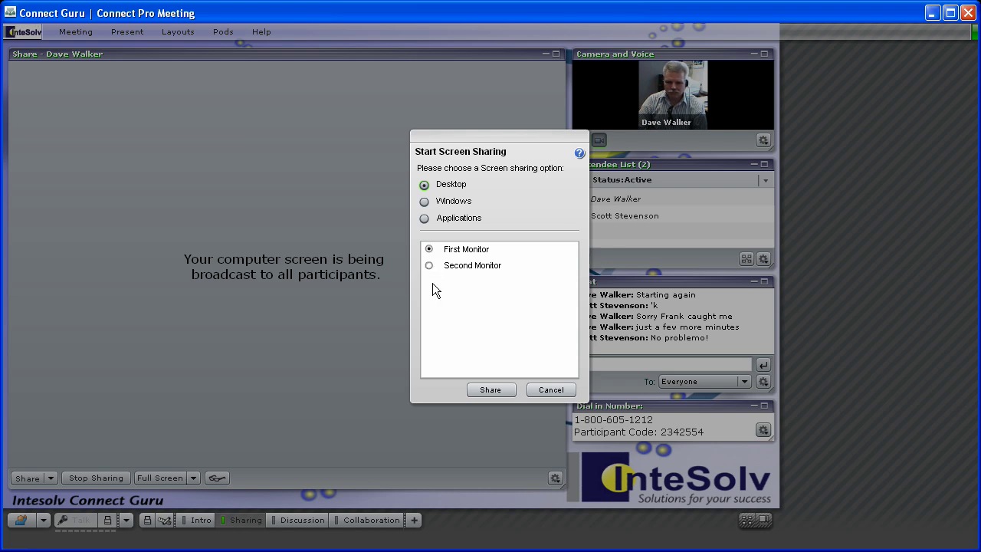
pyautogui.click(423, 218)
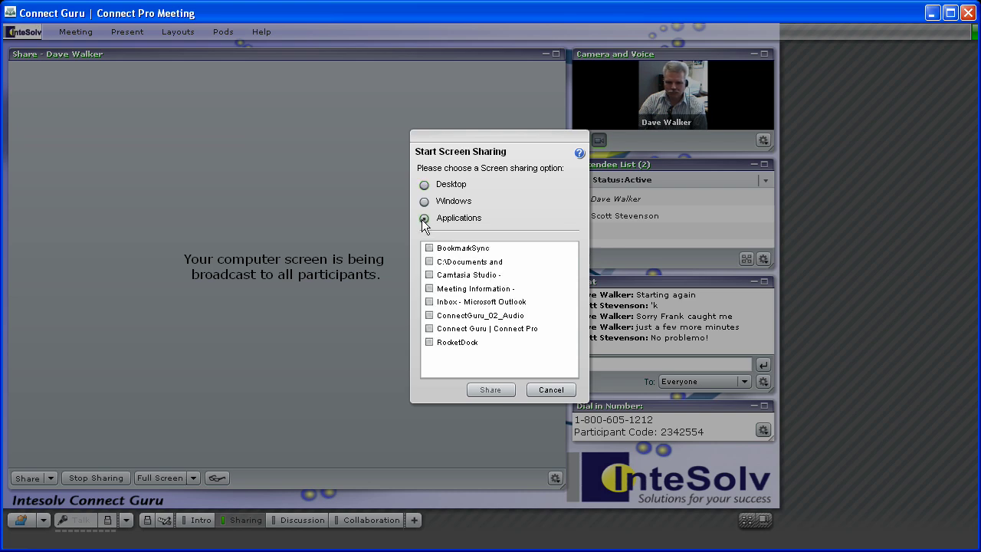
pyautogui.click(429, 262)
pyautogui.click(429, 275)
pyautogui.click(429, 288)
pyautogui.click(429, 301)
pyautogui.click(430, 262)
pyautogui.click(430, 288)
pyautogui.click(429, 301)
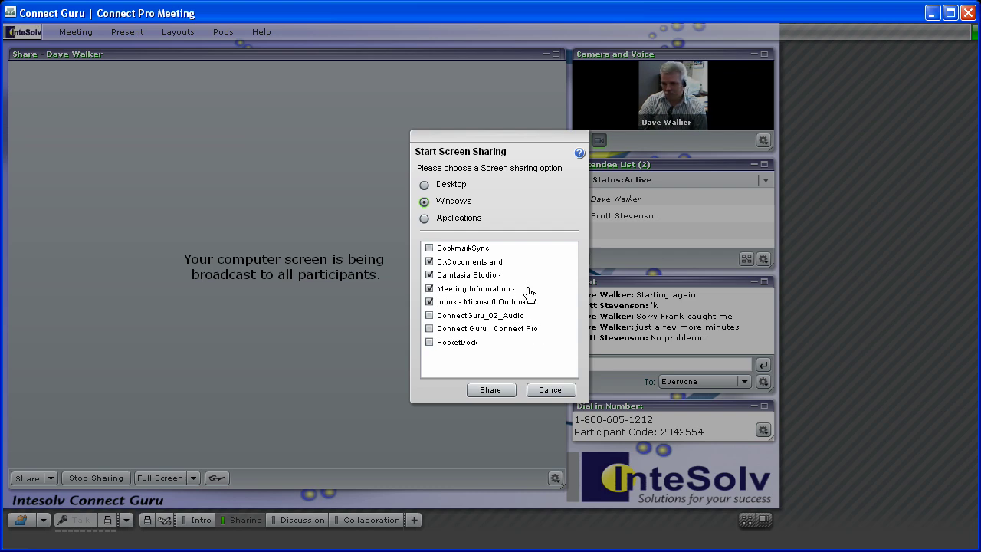
pyautogui.click(549, 391)
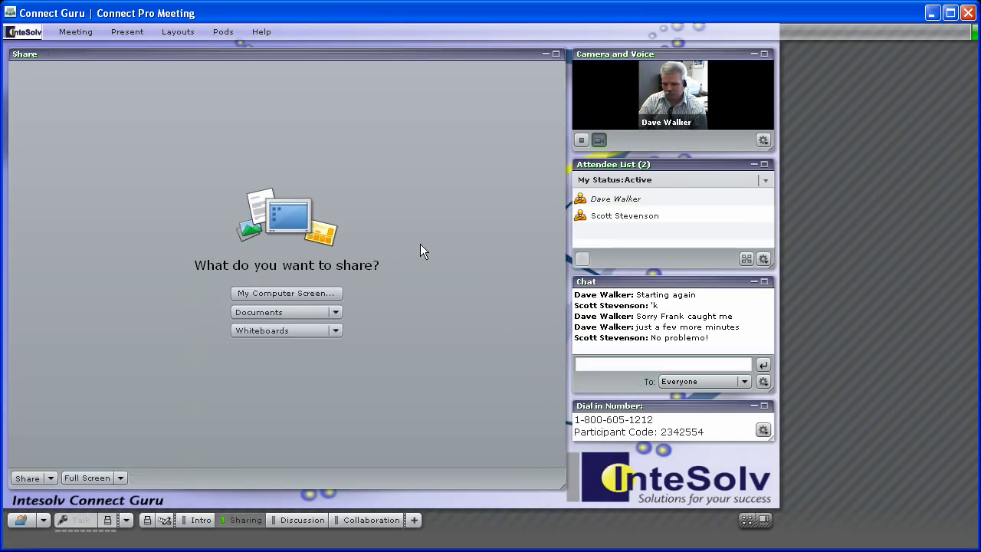
# Share the computer screen with the meeting using the Desktop option and the Second Monitor
pyautogui.click(259, 292)
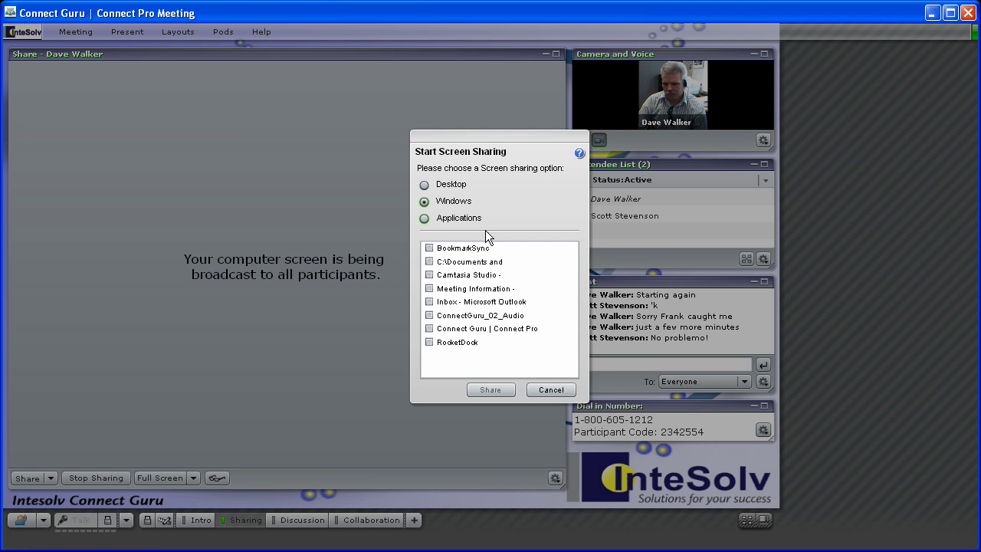
pyautogui.click(426, 187)
pyautogui.click(431, 266)
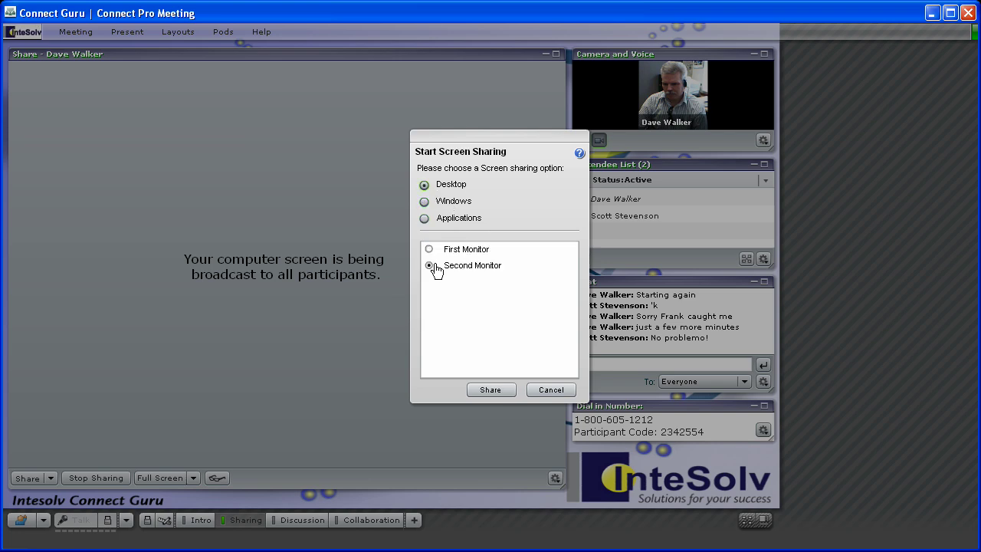
pyautogui.click(490, 390)
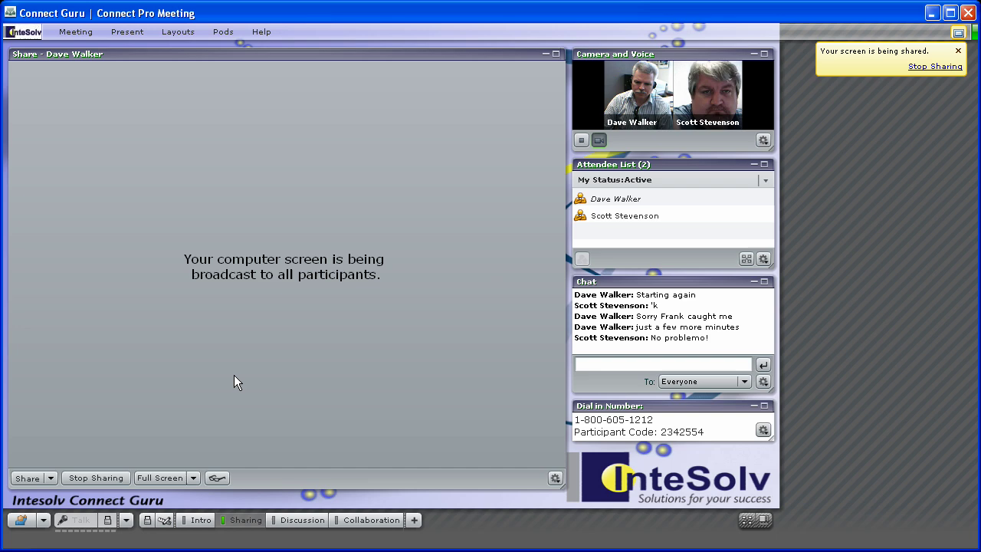
# Preview the broadcast screen inside the Share pod, close the preview and stop sharing the screen
pyautogui.click(217, 479)
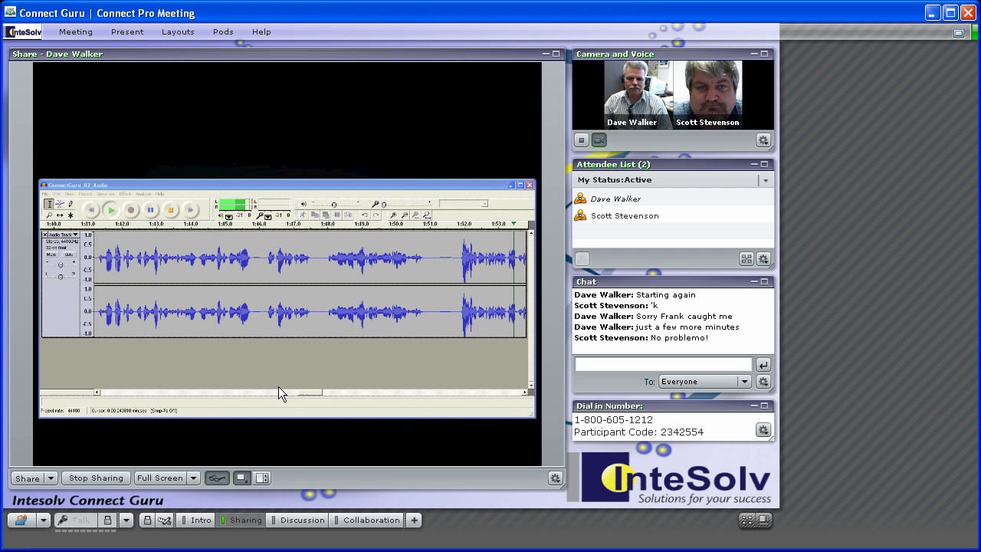
pyautogui.click(221, 476)
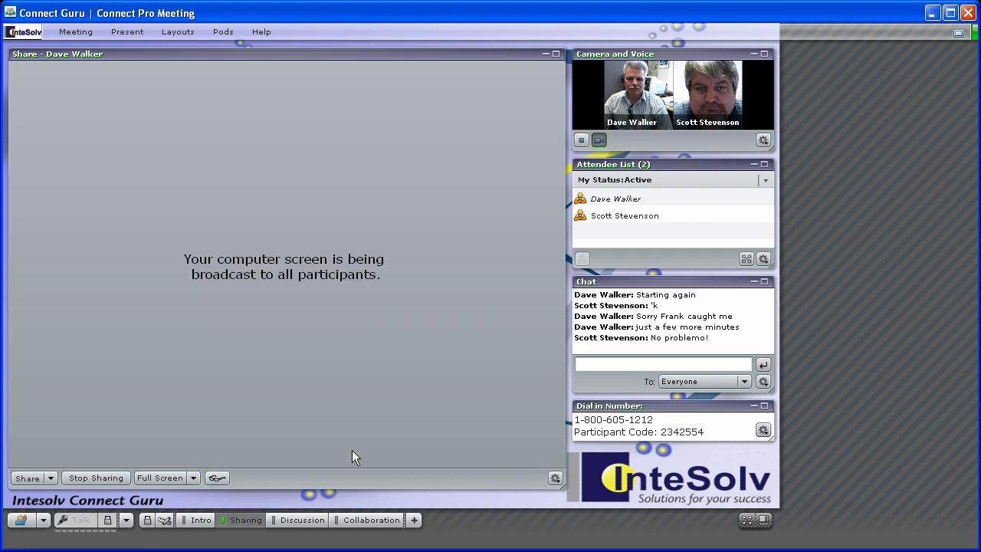
pyautogui.click(120, 476)
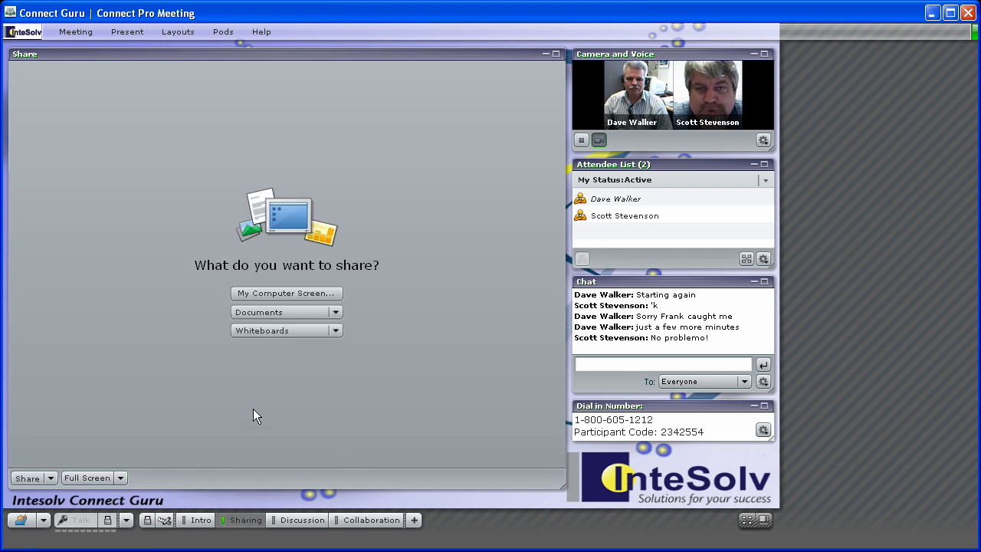
# Share the eLearning.ppt document and advance it to the "Adobe Presenter for Training" slide
pyautogui.click(336, 313)
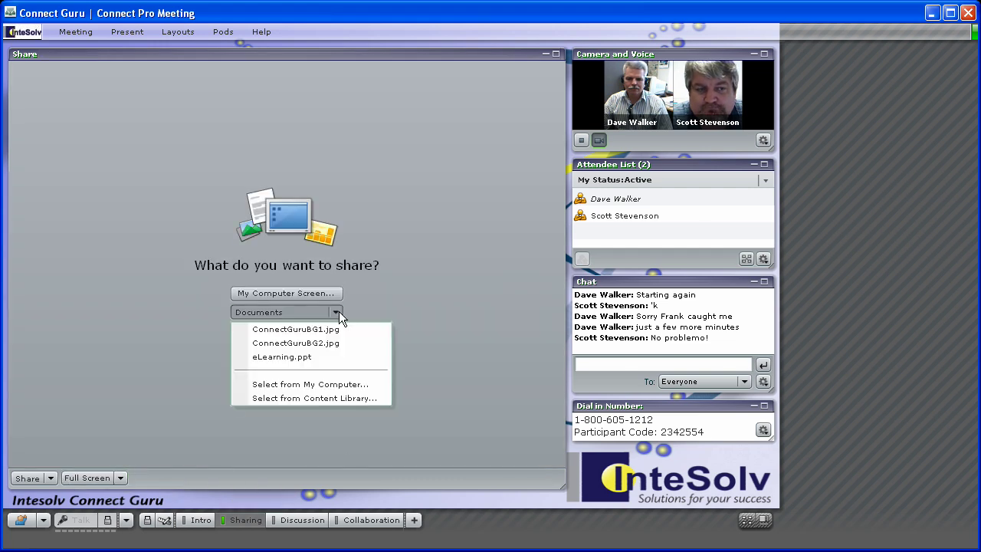
pyautogui.click(299, 359)
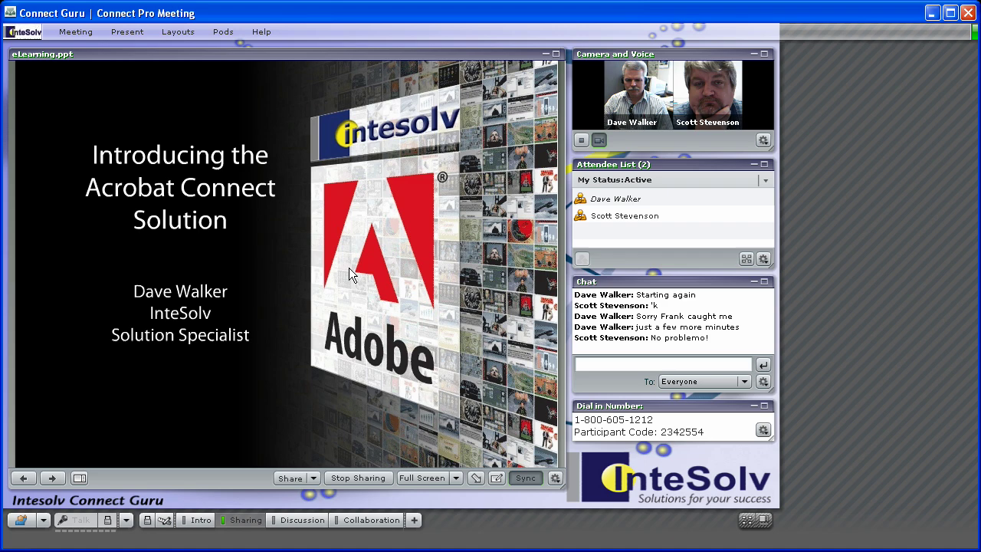
pyautogui.click(53, 479)
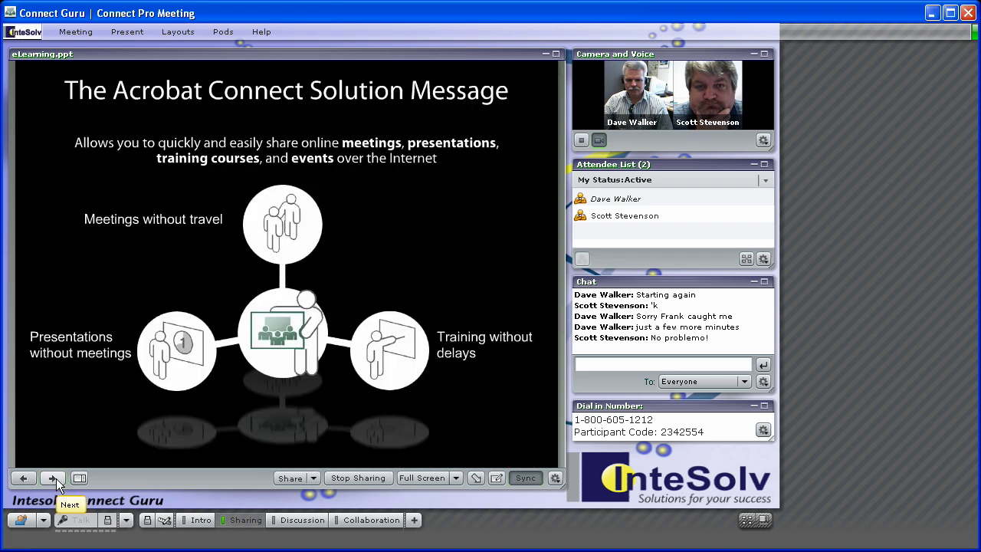
pyautogui.click(53, 478)
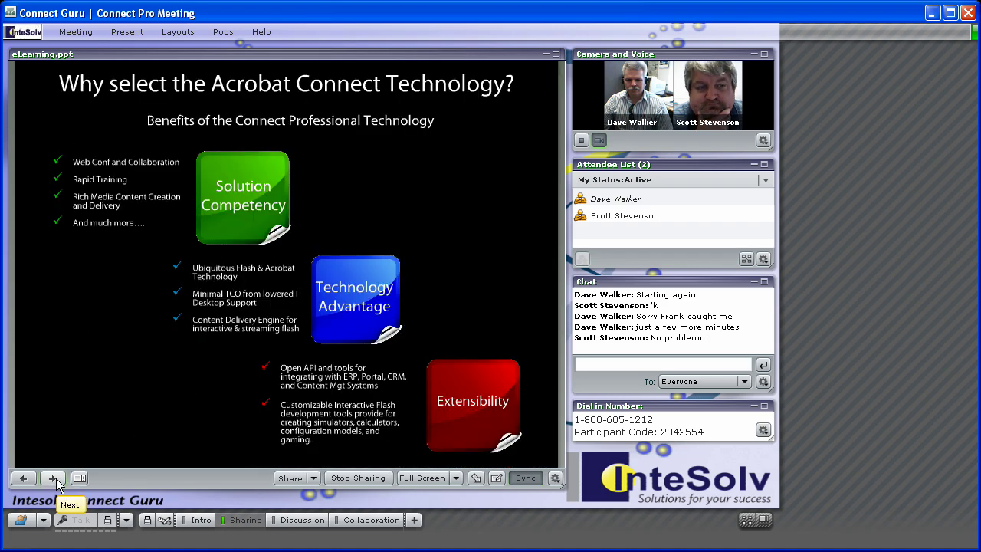
pyautogui.click(54, 479)
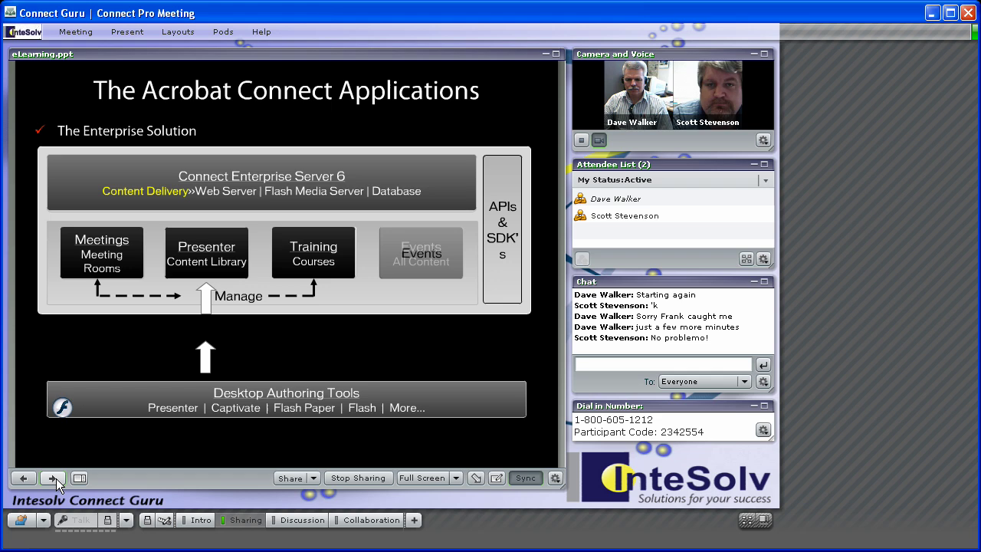
pyautogui.click(53, 478)
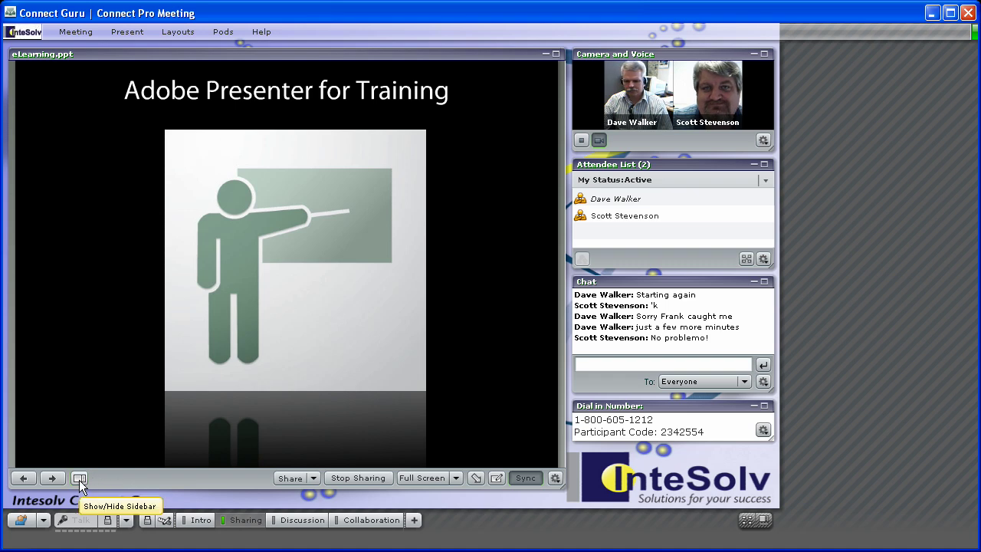
# Overlay a whiteboard on the slide and draw a curved pen stroke, a diagonal highlighter line and a small rectangle over the figure
pyautogui.click(497, 478)
pyautogui.click(547, 217)
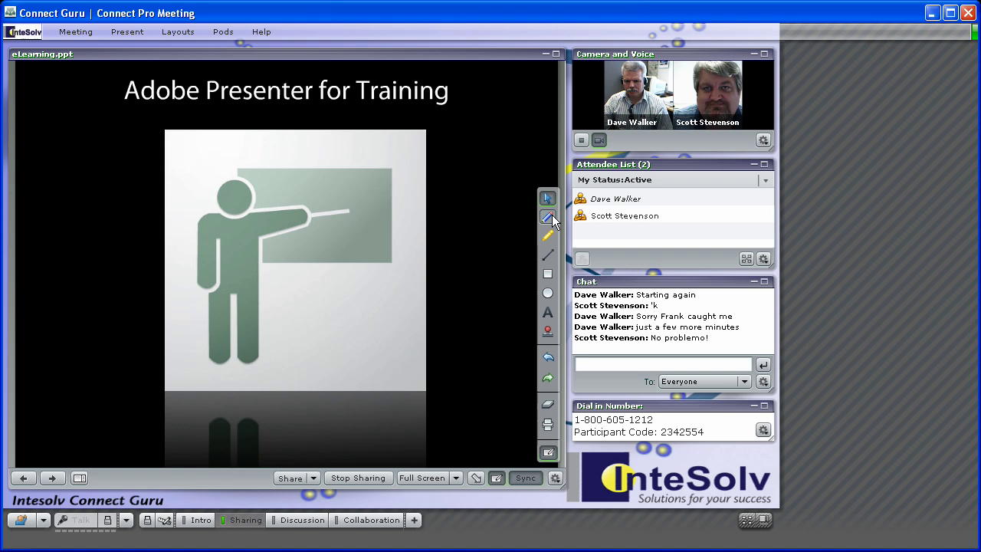
pyautogui.moveTo(426, 250)
pyautogui.mouseDown()
pyautogui.moveTo(373, 244)
pyautogui.moveTo(222, 337)
pyautogui.mouseUp()
pyautogui.click(547, 236)
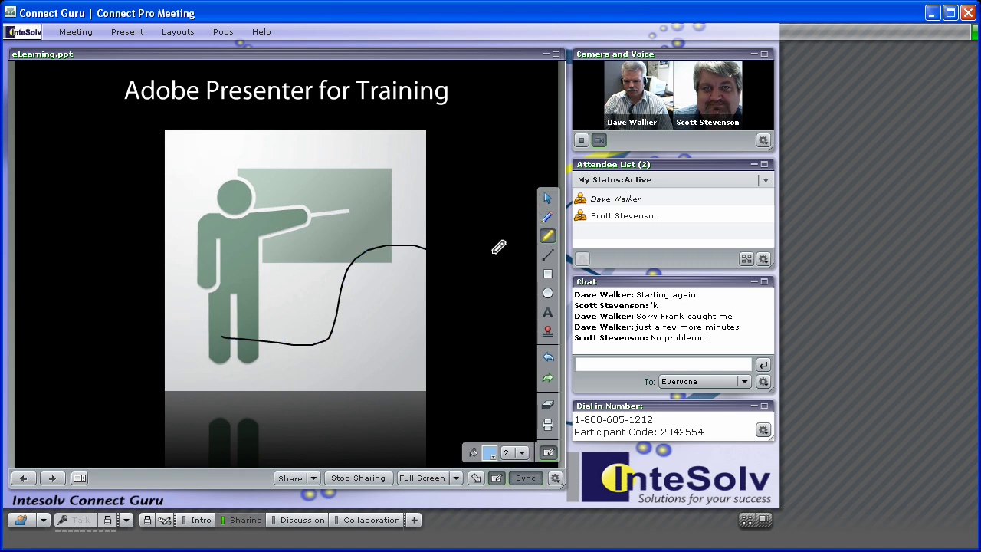
pyautogui.moveTo(434, 300); pyautogui.dragTo(278, 351)
pyautogui.click(548, 274)
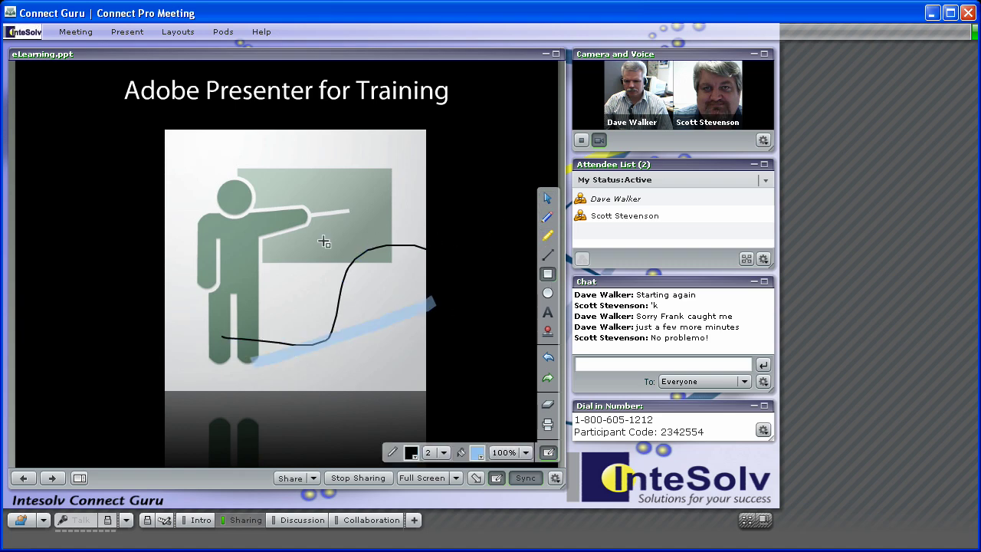
pyautogui.moveTo(236, 208); pyautogui.dragTo(290, 251)
# Add the text "Hello" below the highlighter line on the slide and stop sharing the presentation
pyautogui.click(548, 312)
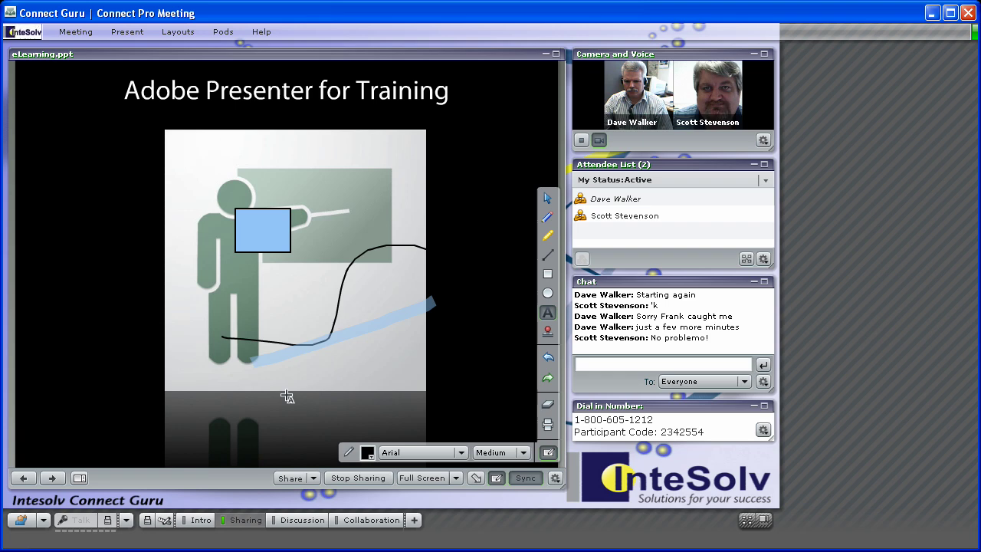
pyautogui.click(283, 379)
pyautogui.write('Hello')
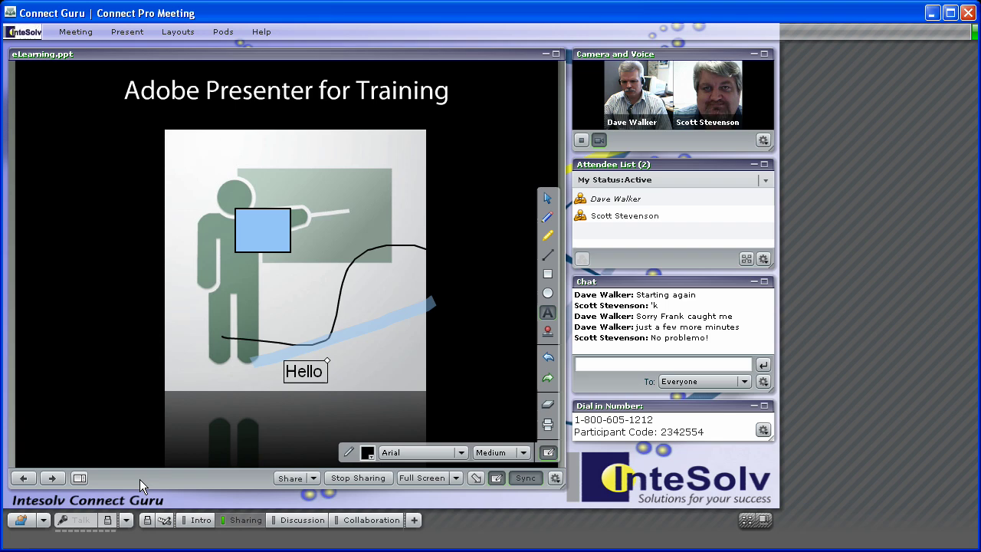
pyautogui.click(547, 199)
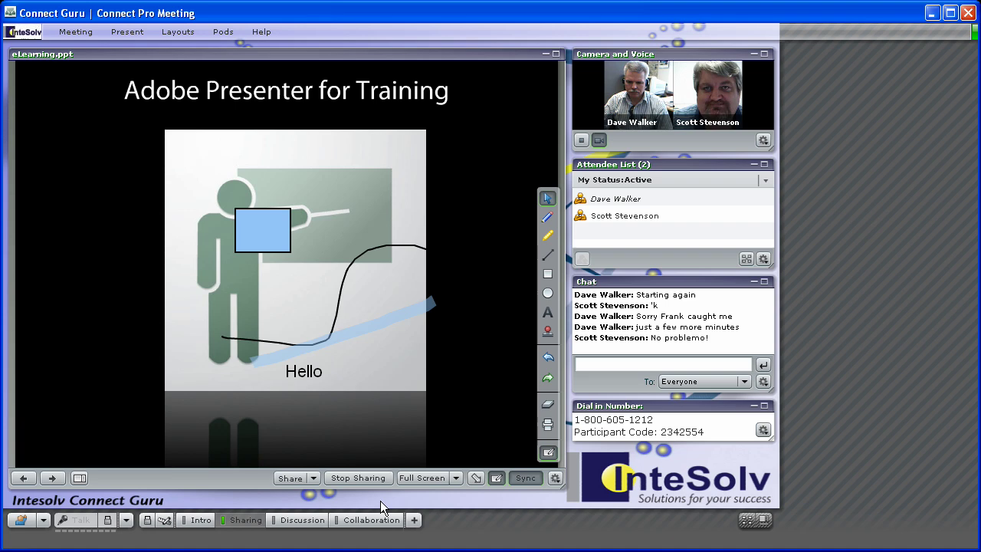
pyautogui.click(345, 477)
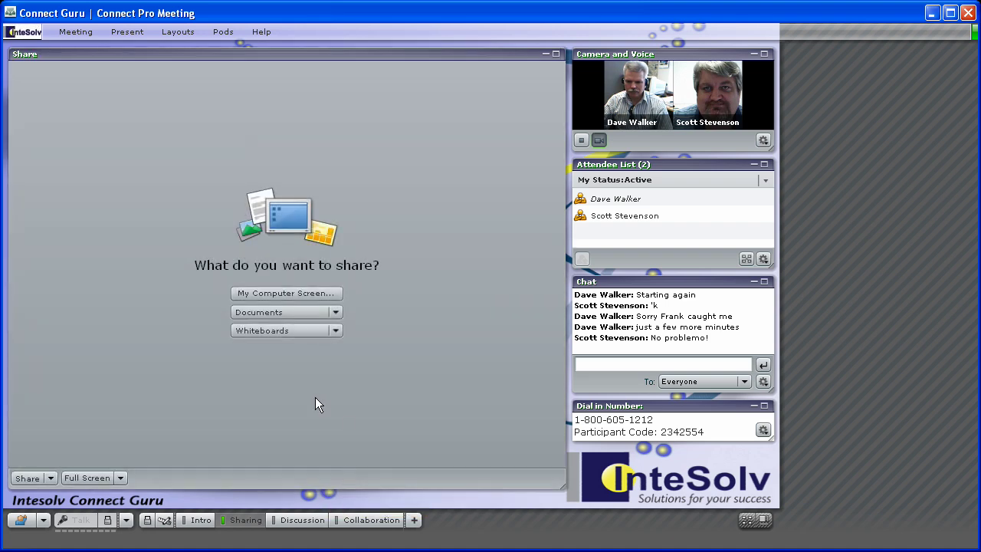
# Display the first existing File Share pod over the middle of the Share pod to view its files, and hide it
pyautogui.click(221, 31)
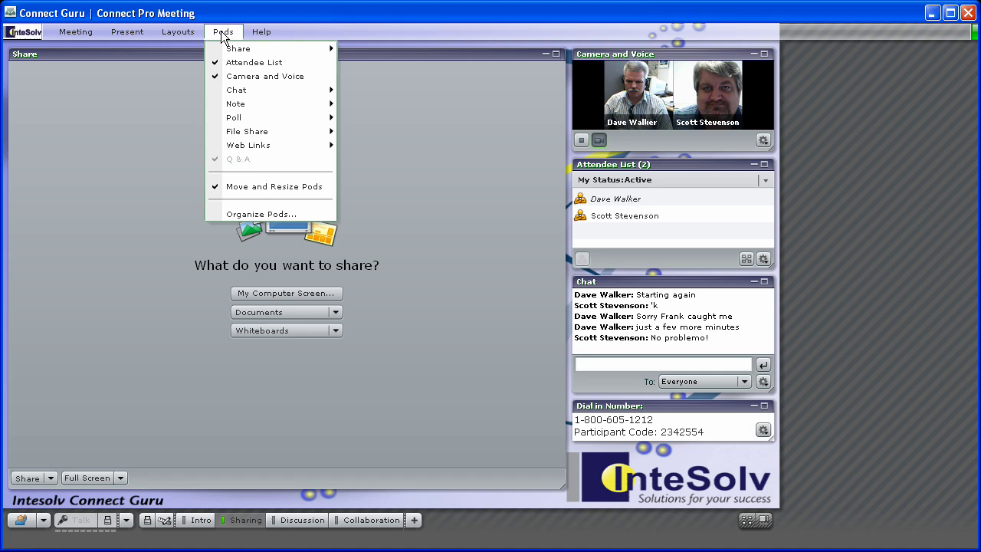
pyautogui.moveTo(253, 130)
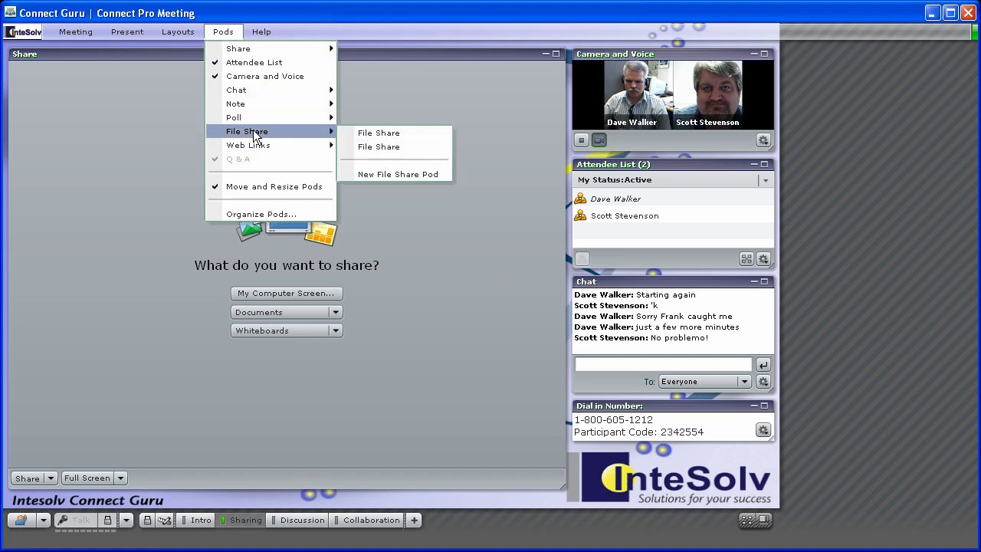
pyautogui.click(385, 135)
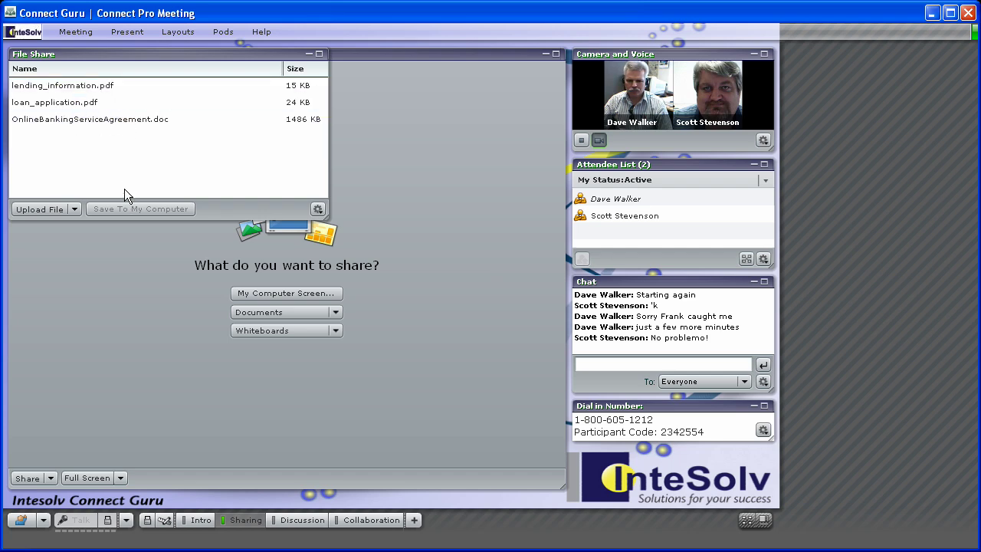
pyautogui.moveTo(128, 55); pyautogui.dragTo(337, 134)
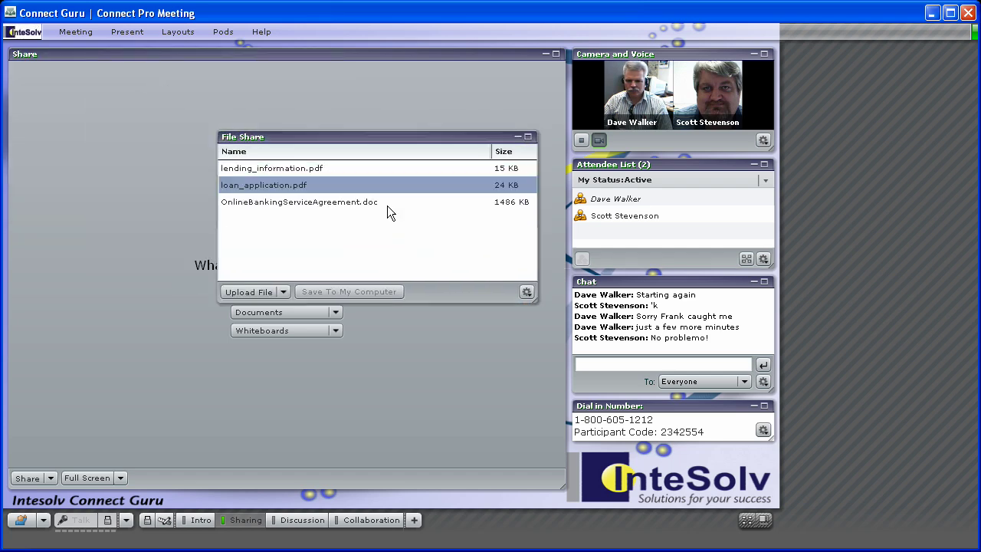
pyautogui.click(517, 137)
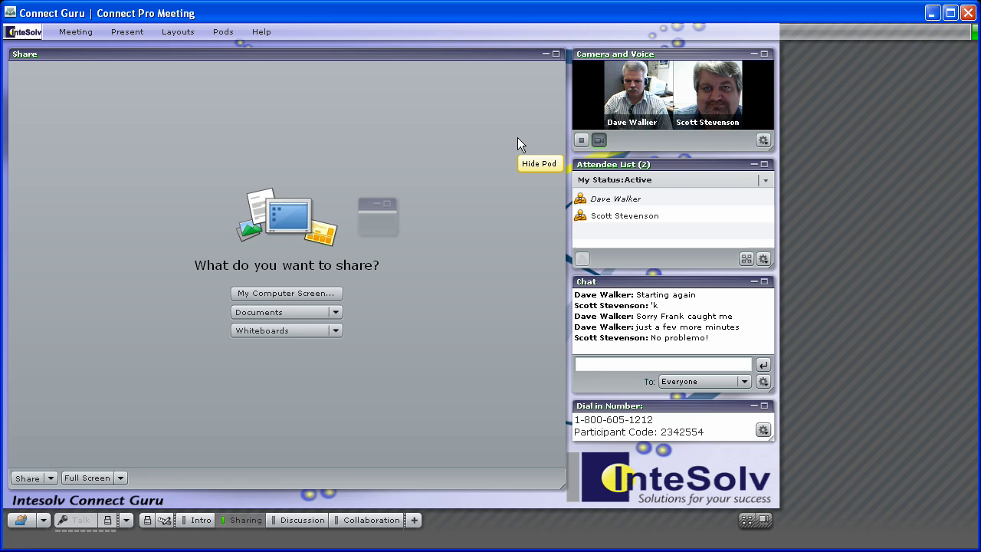